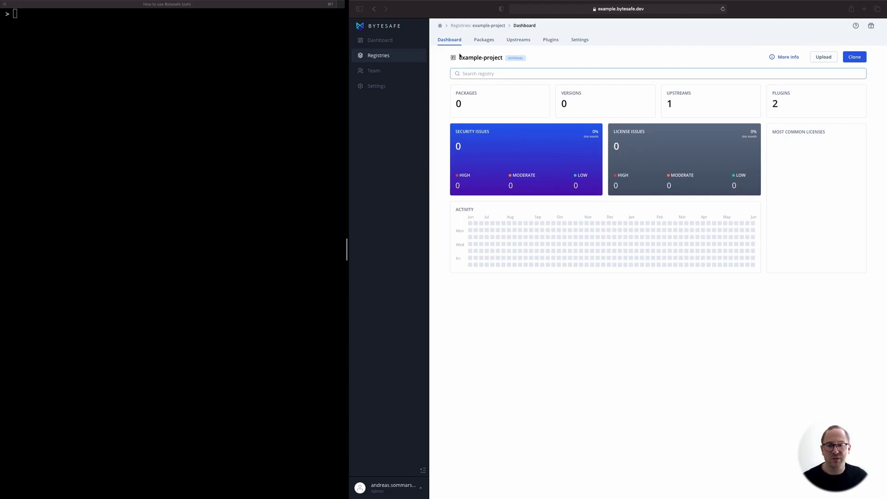
Glance at the registry's upstream sources, then copy its npm login command from the connection information
left_click(515, 42)
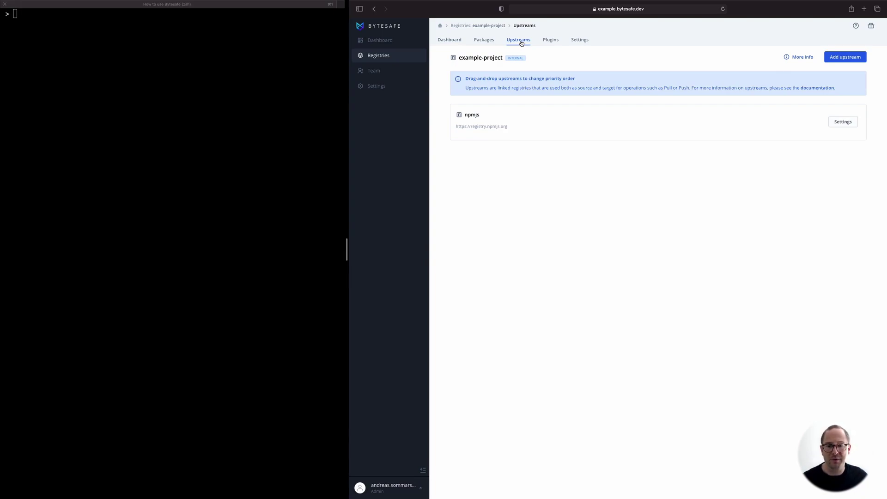
left_click(452, 41)
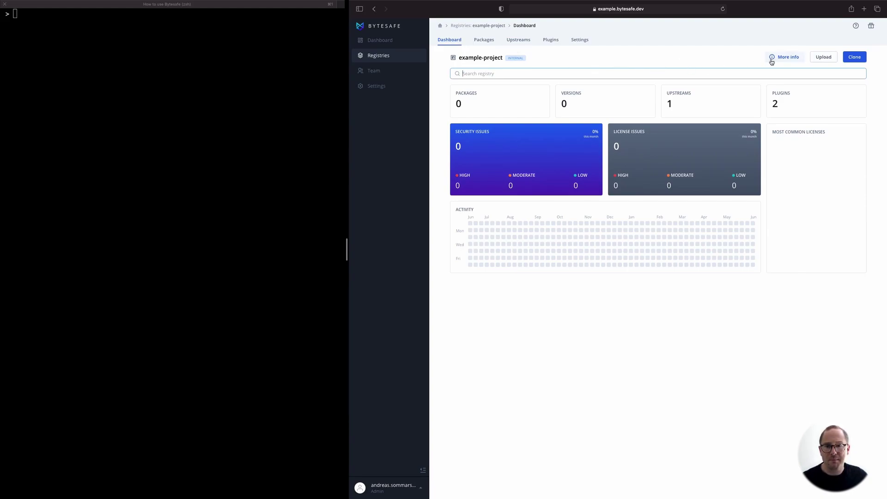
left_click(786, 59)
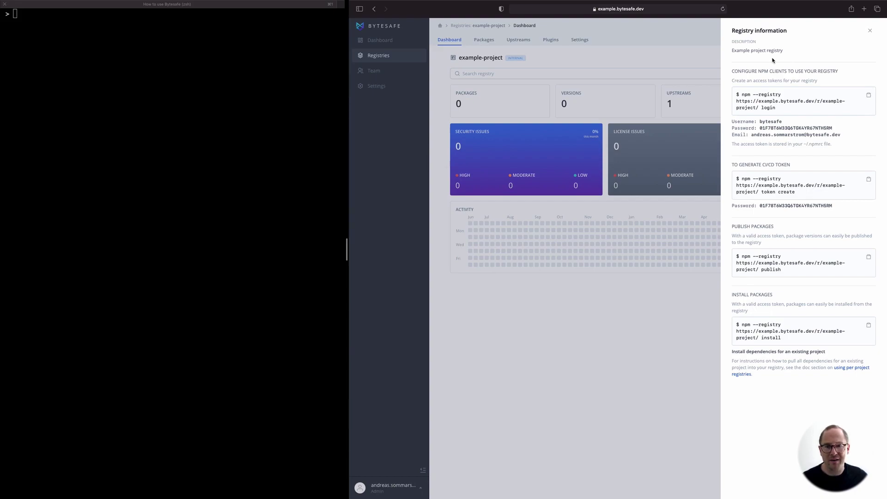
left_click(868, 97)
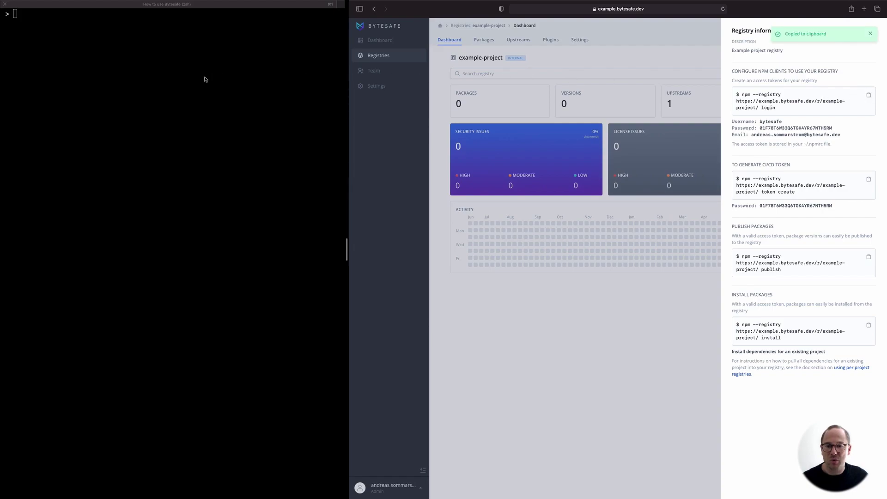
left_click(191, 78)
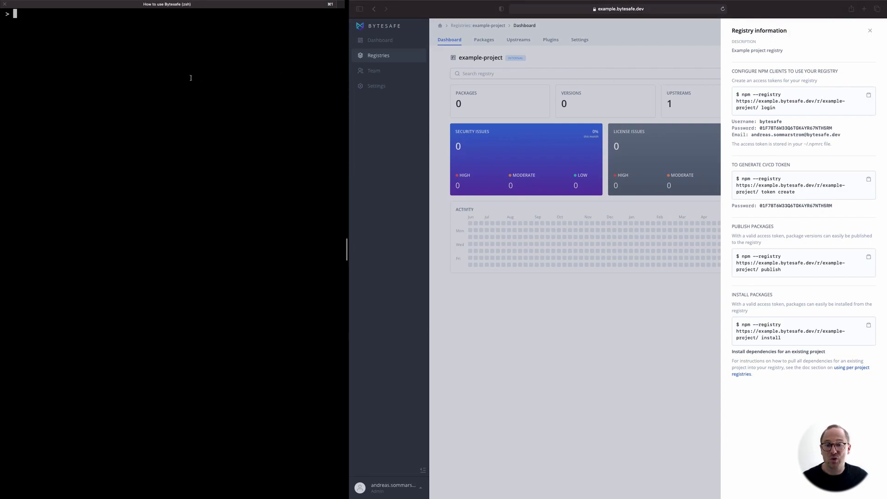
Run the copied npm login command and enter the registry username from the information panel
key("super+v")
key("Return")
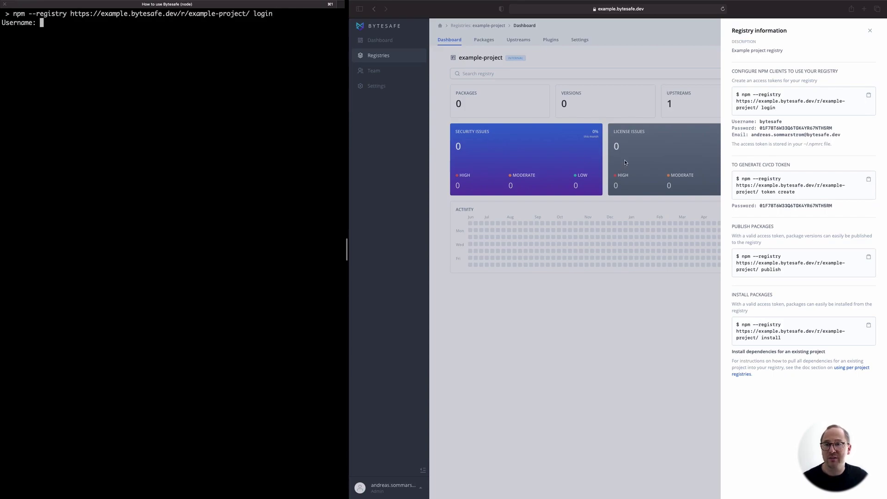
double_click(769, 122)
left_click(243, 97)
key("super+v")
key("Return")
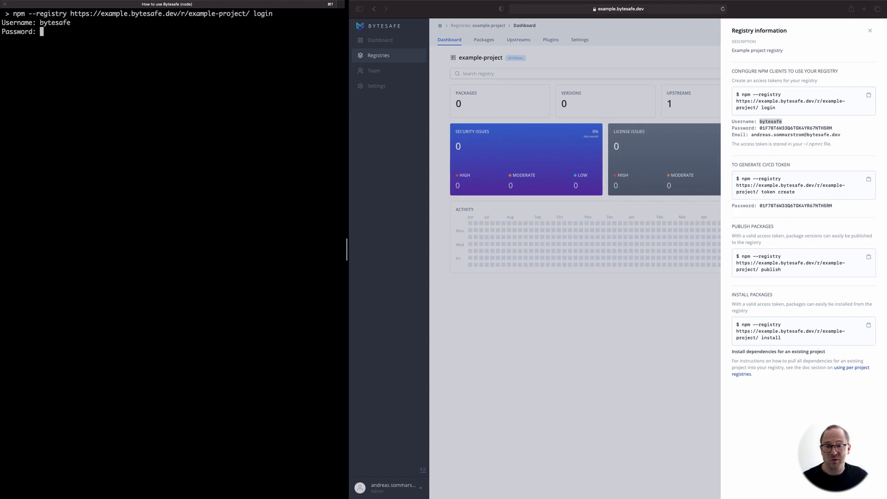
Supply the registry password and account e-mail at the prompts to complete the login
double_click(790, 129)
left_click(195, 115)
key("super+v")
key("Return")
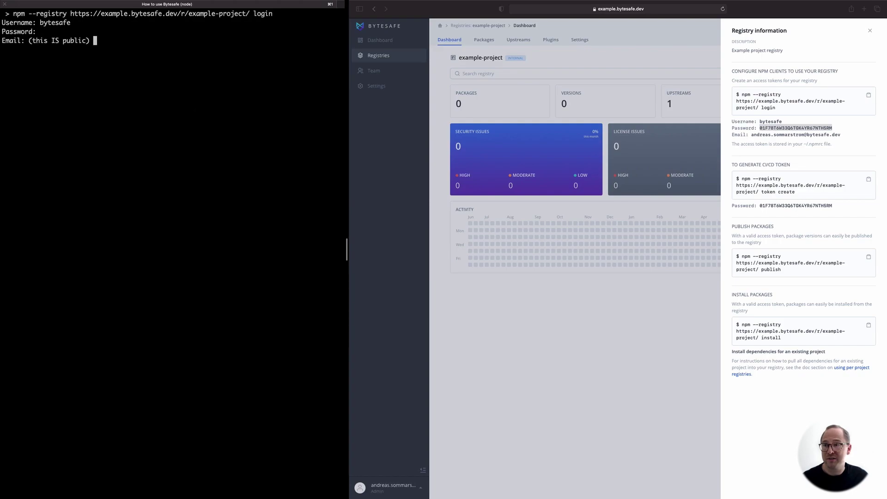
double_click(805, 134)
key("super+c")
left_click(216, 138)
key("super+v")
key("Return")
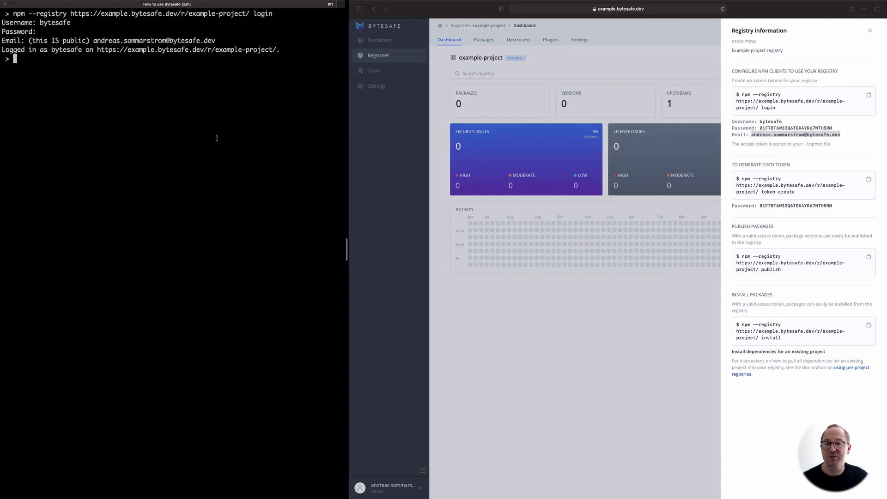
Install lodash from the registry by editing the recalled login command
key("Up")
key("BackSpace")
key("BackSpace")
key("BackSpace")
key("BackSpace")
key("BackSpace")
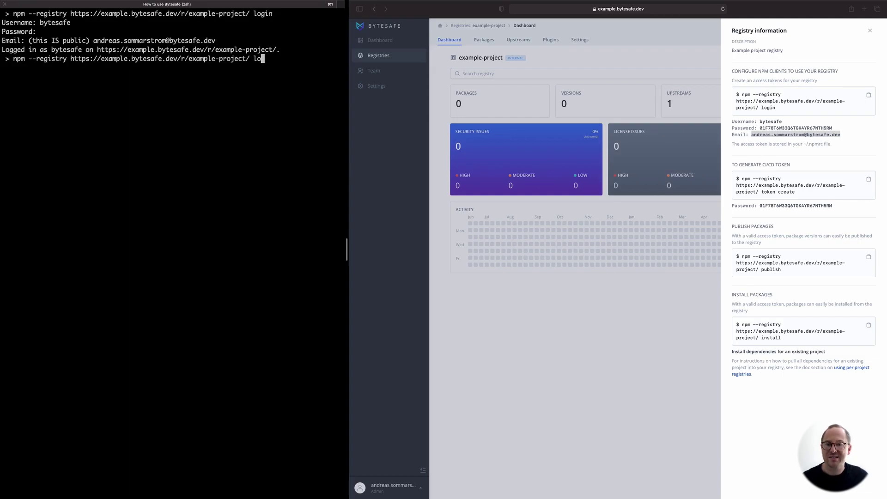
type("install ")
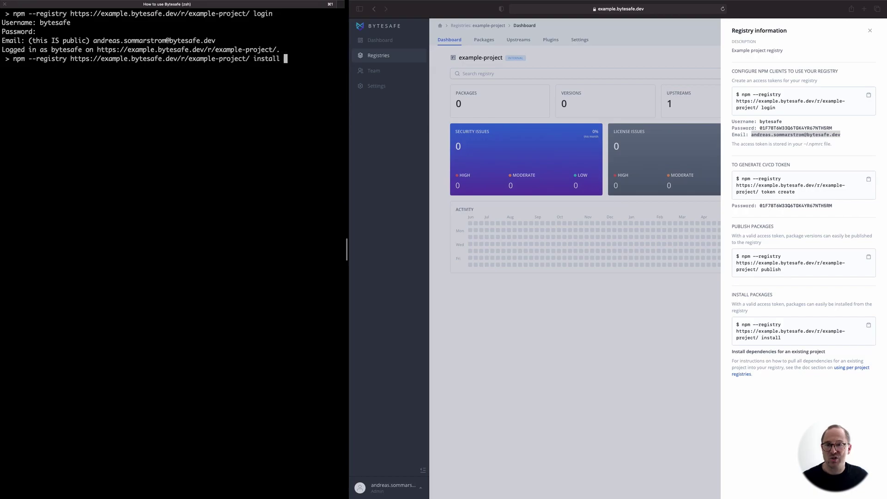
type("lodash")
key("Return")
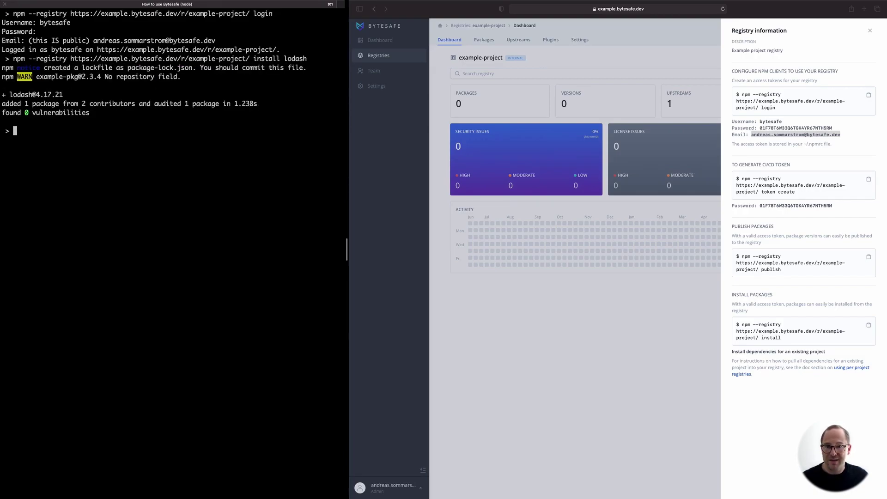
key("Up")
key("BackSpace")
key("BackSpace")
key("BackSpace")
key("BackSpace")
key("BackSpace")
key("BackSpace")
type("jque")
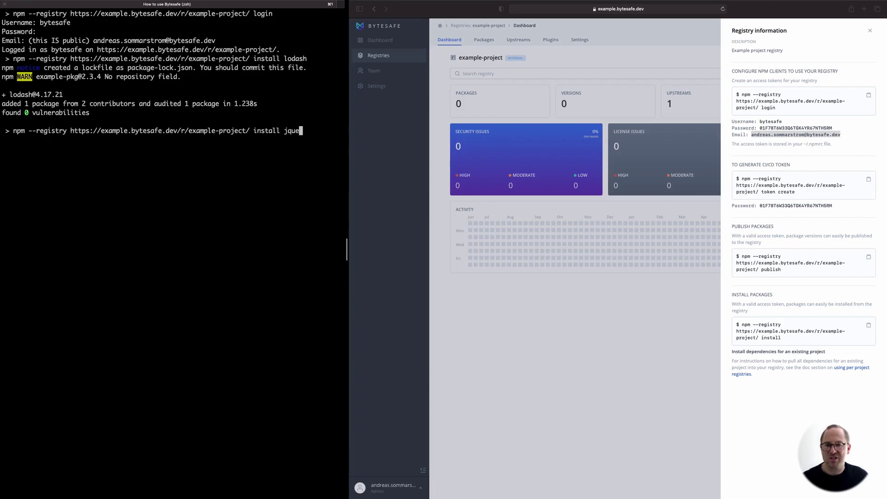
type("ry@3.3.1")
key("Return")
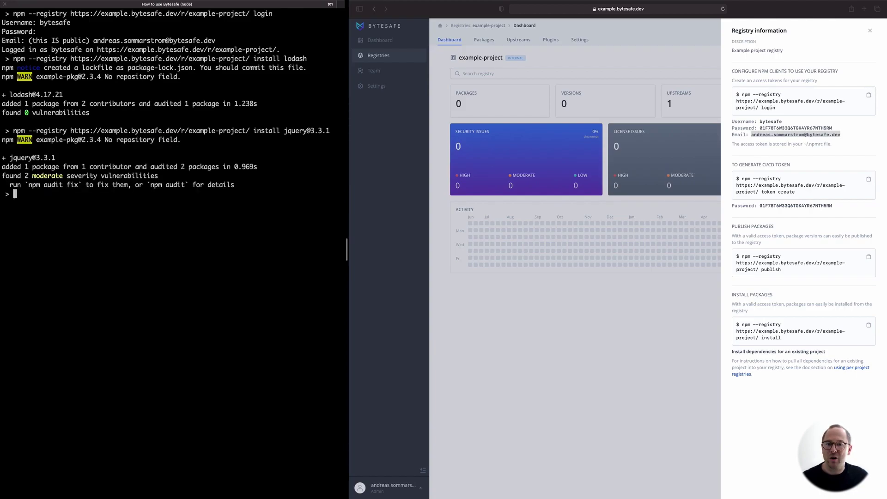
type("more package.json")
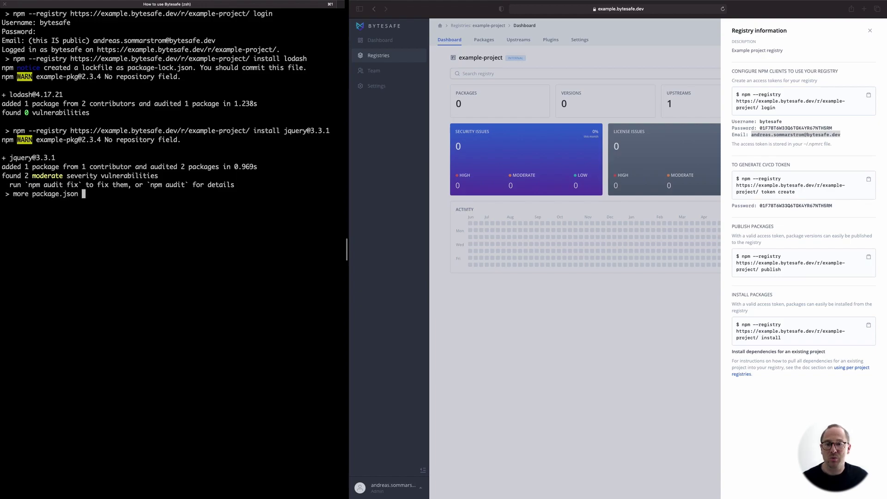
key("Return")
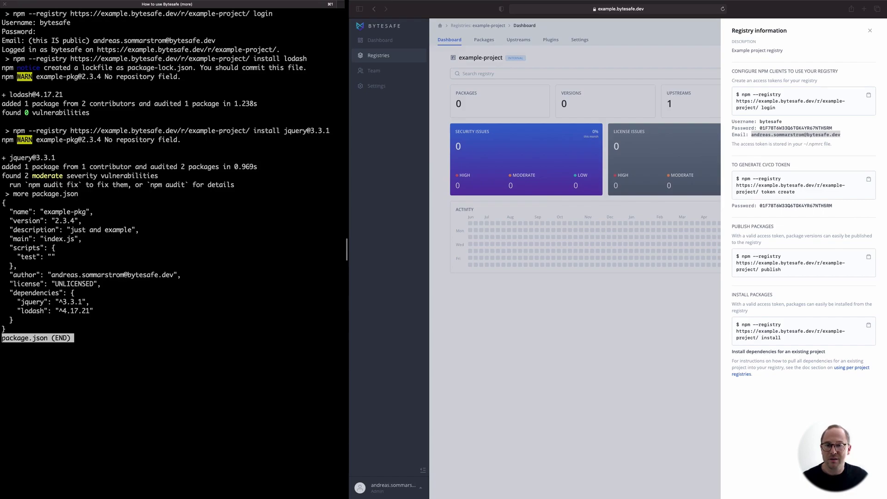
Close the registry drawer, check jquery's CVE-2020-11022 and CVE-2019-5428 flags, and open jquery's details
key("q")
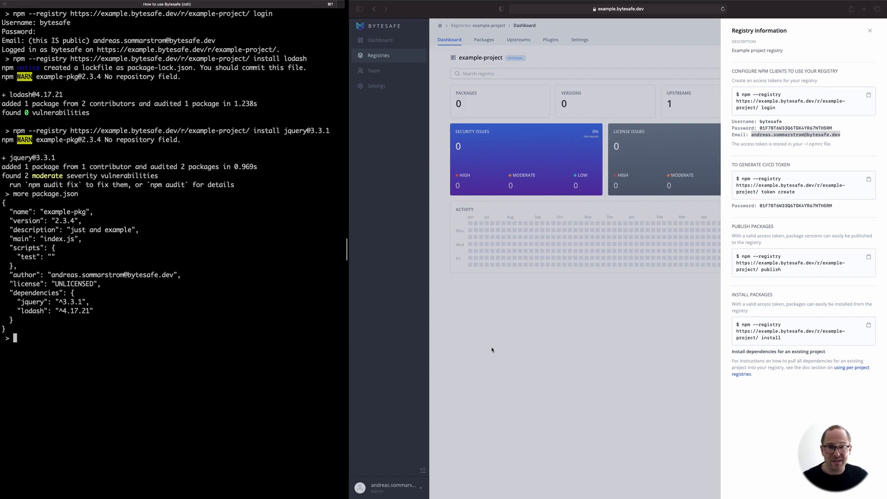
left_click(458, 341)
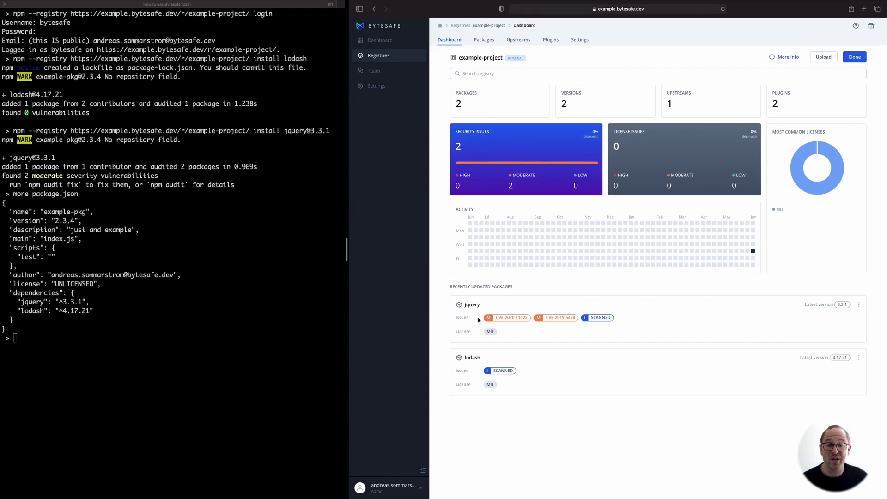
mouse_move(502, 318)
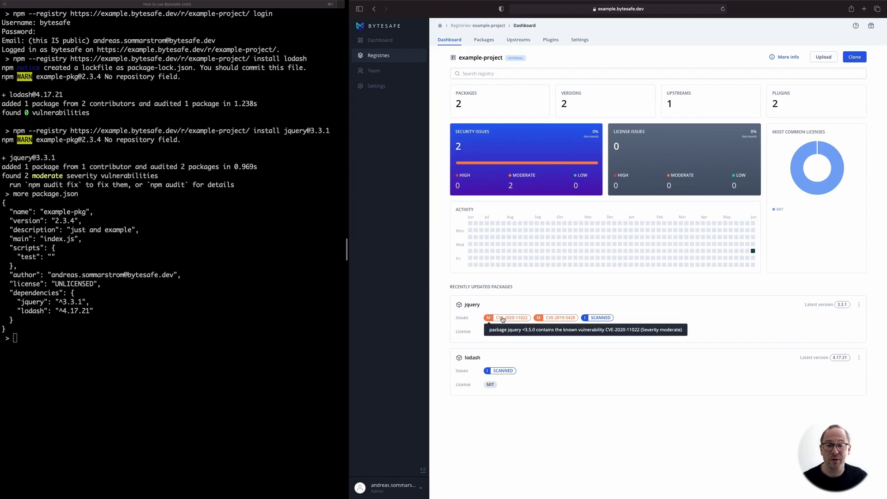
left_click(472, 305)
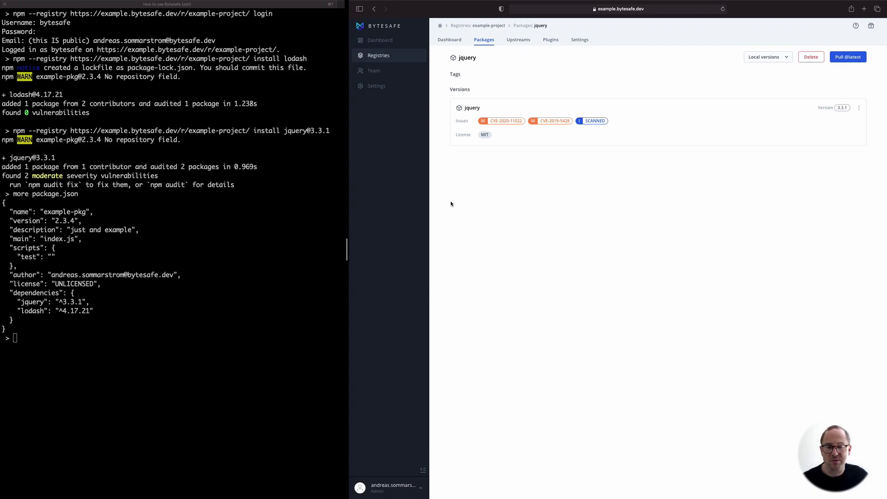
left_click(445, 40)
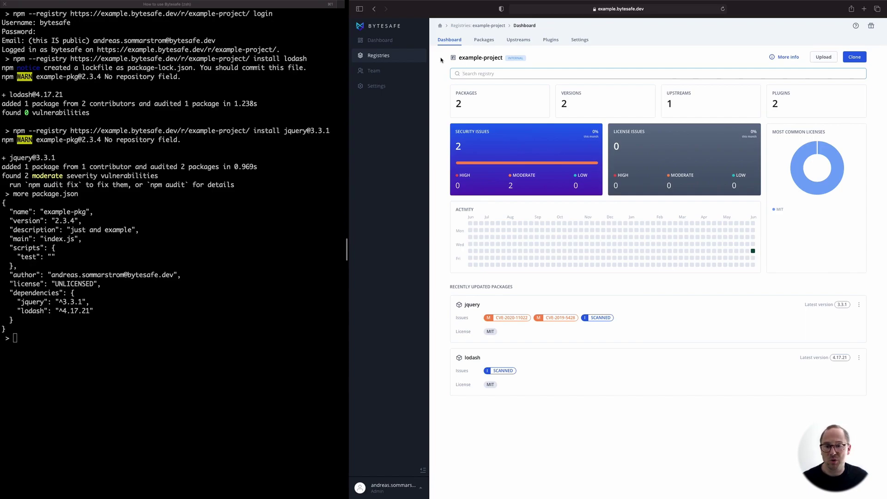
Publish example-pkg 2.3.4 by rerunning the recalled npm --registry command with publish
left_click(181, 326)
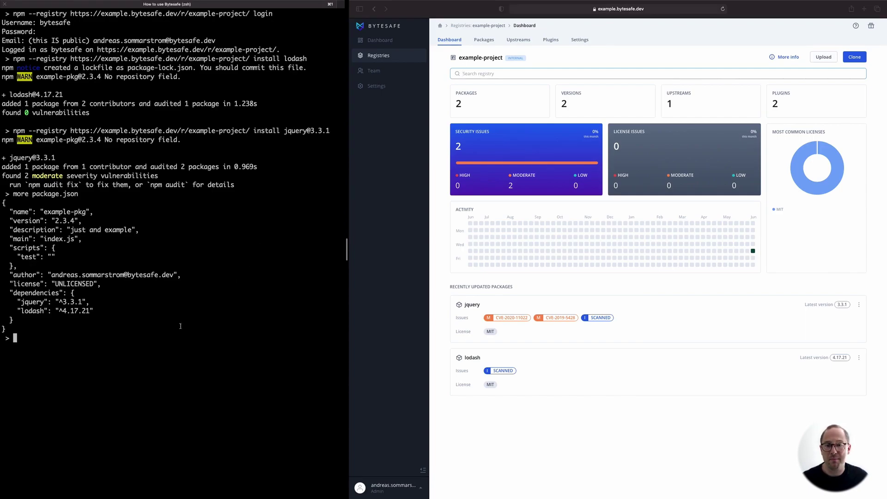
key("Up")
key("Up")
key("BackSpace")
key("BackSpace")
key("BackSpace")
key("BackSpace")
key("BackSpace")
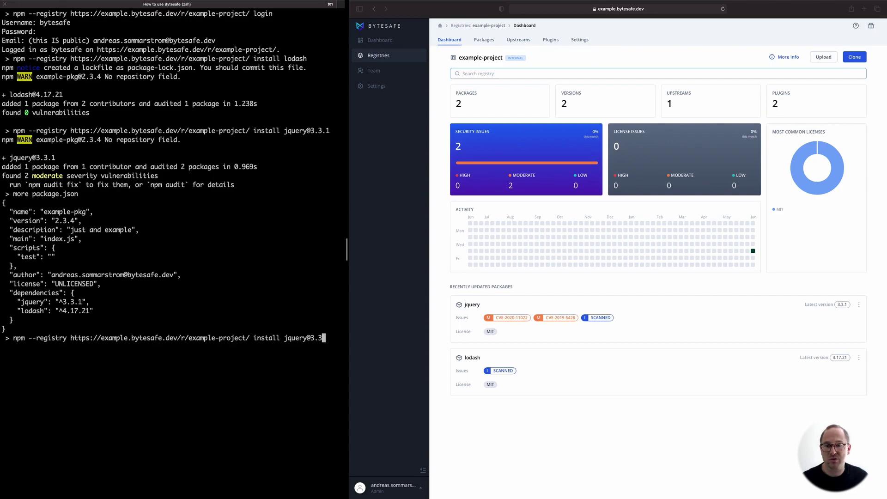
key("BackSpace")
key("BackSpace")
key("BackSpace")
key("BackSpace")
key("BackSpace")
key("BackSpace")
key("BackSpace")
key("BackSpace")
key("BackSpace")
key("BackSpace")
key("BackSpace")
key("BackSpace")
key("BackSpace")
key("BackSpace")
key("BackSpace")
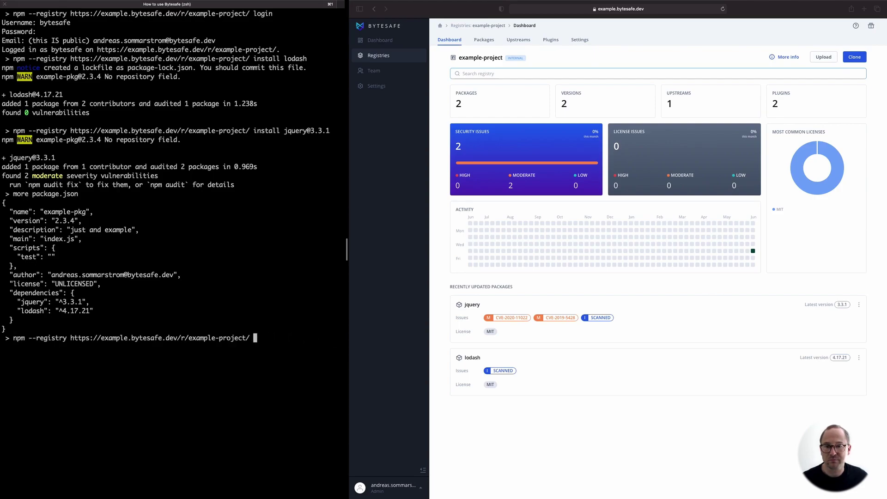
type("publish")
key("Return")
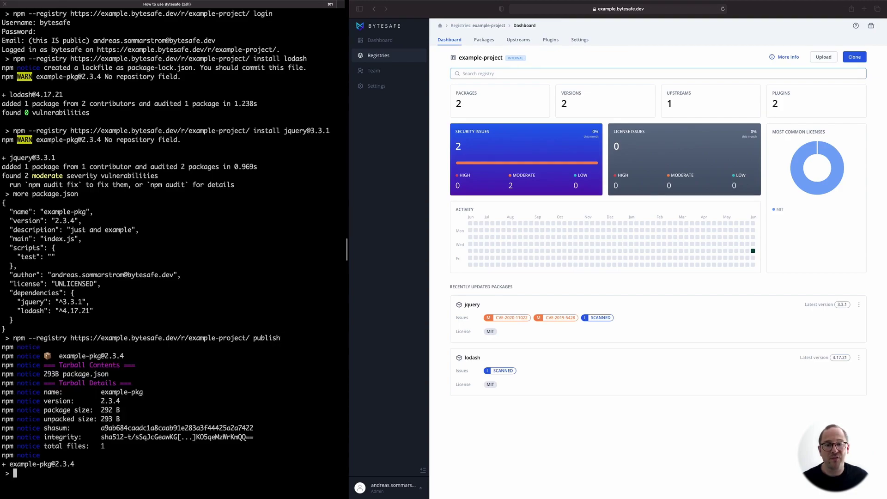
Refresh the dashboard to show internal example-pkg 2.3.4 flagged for its UNLICENSED licence
left_click(440, 303)
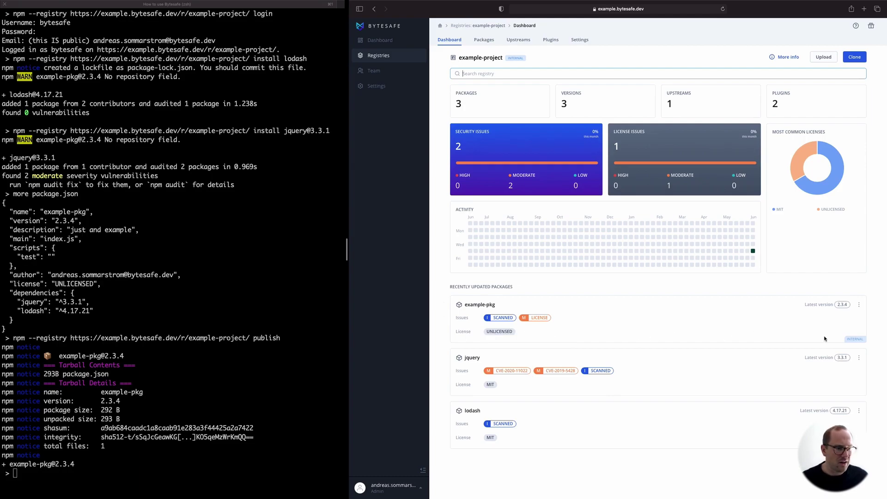
mouse_move(852, 339)
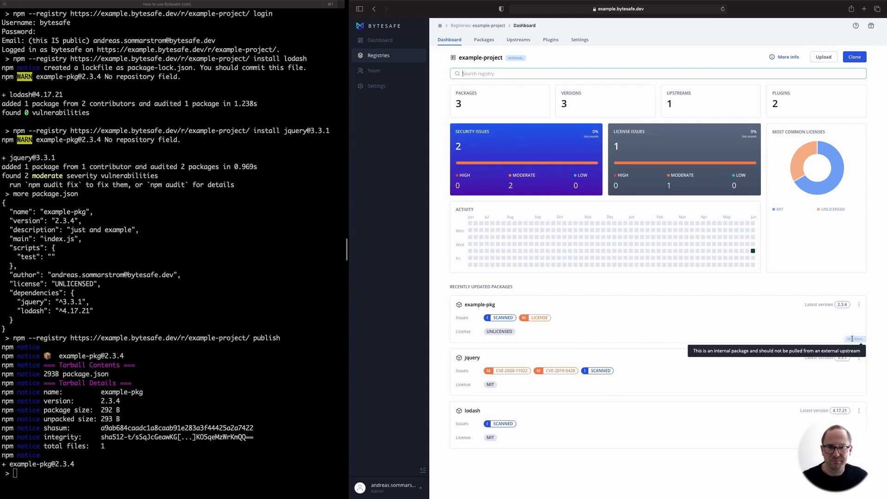